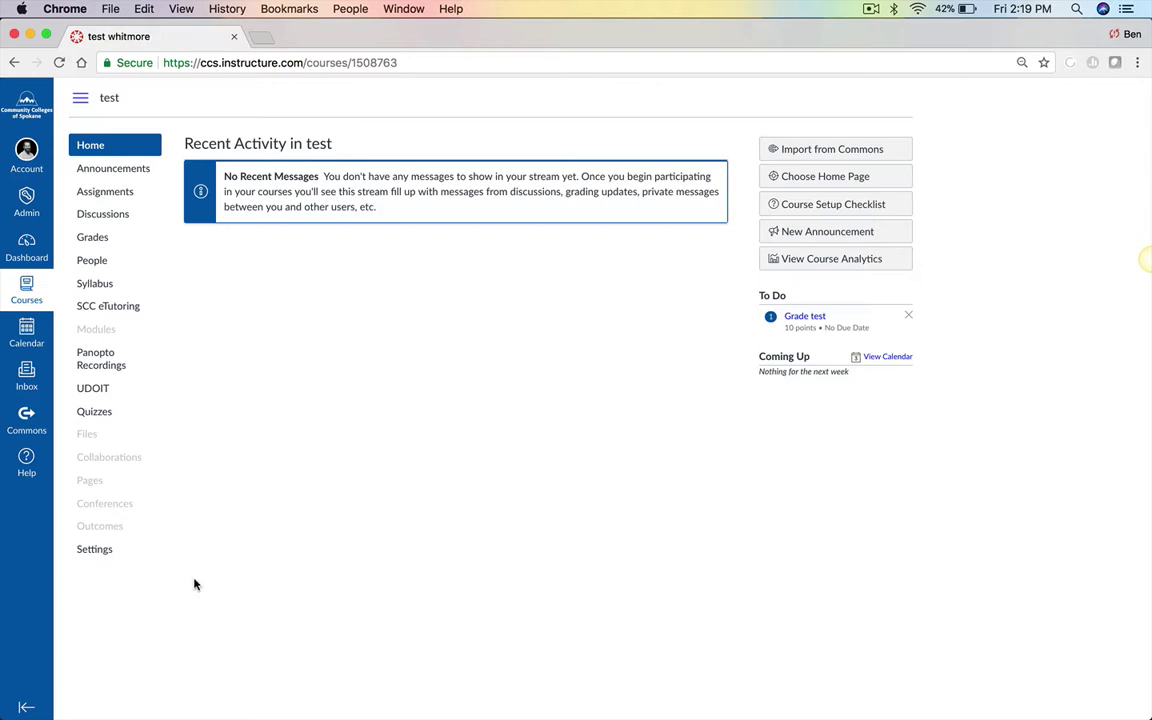
- Move LockDown Browser from hidden items to between UDOIT and Quizzes in course navigation, and save
{"action": "left_click", "coordinate": [101, 556]}
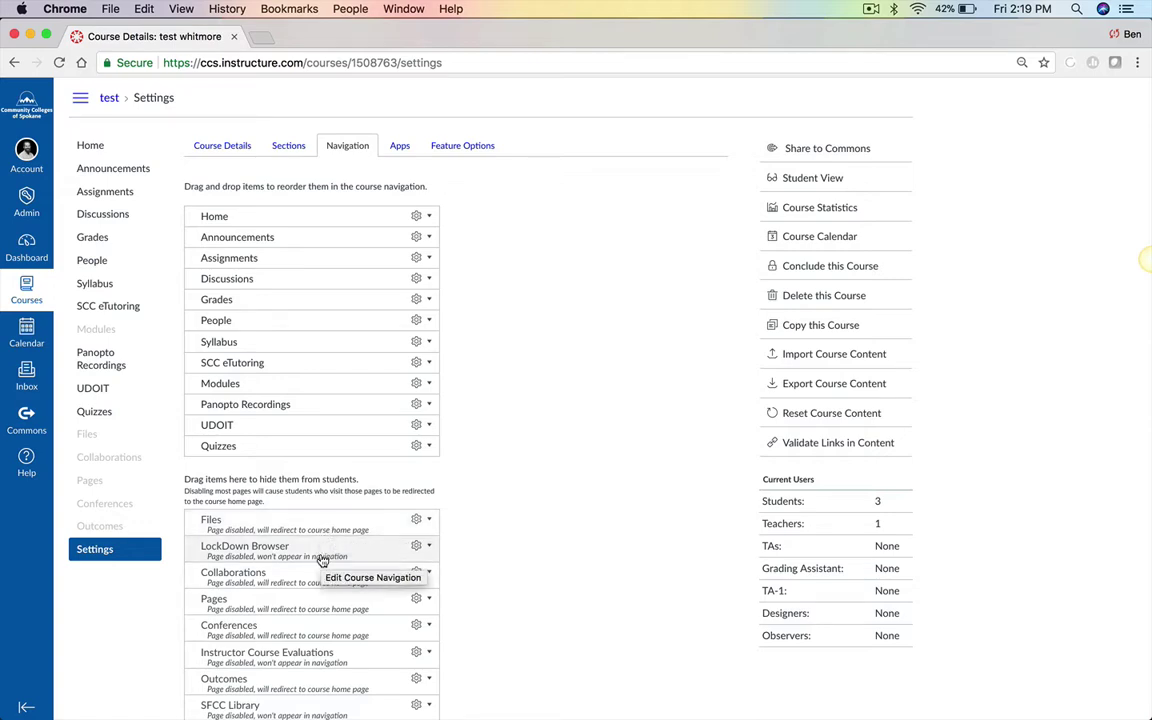
{"action": "left_click_drag", "start_coordinate": [322, 561], "coordinate": [296, 445]}
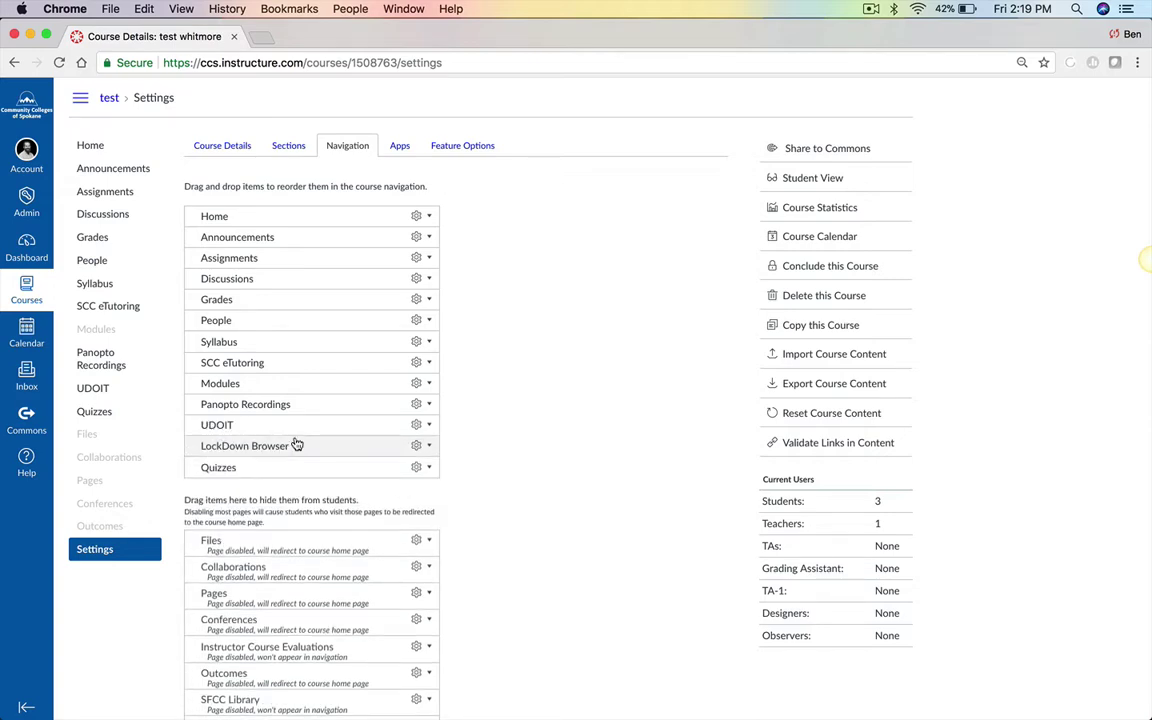
{"action": "scroll", "coordinate": [530, 532], "scroll_direction": "down", "scroll_amount": 3}
{"action": "scroll", "coordinate": [530, 535], "scroll_direction": "down", "scroll_amount": 5}
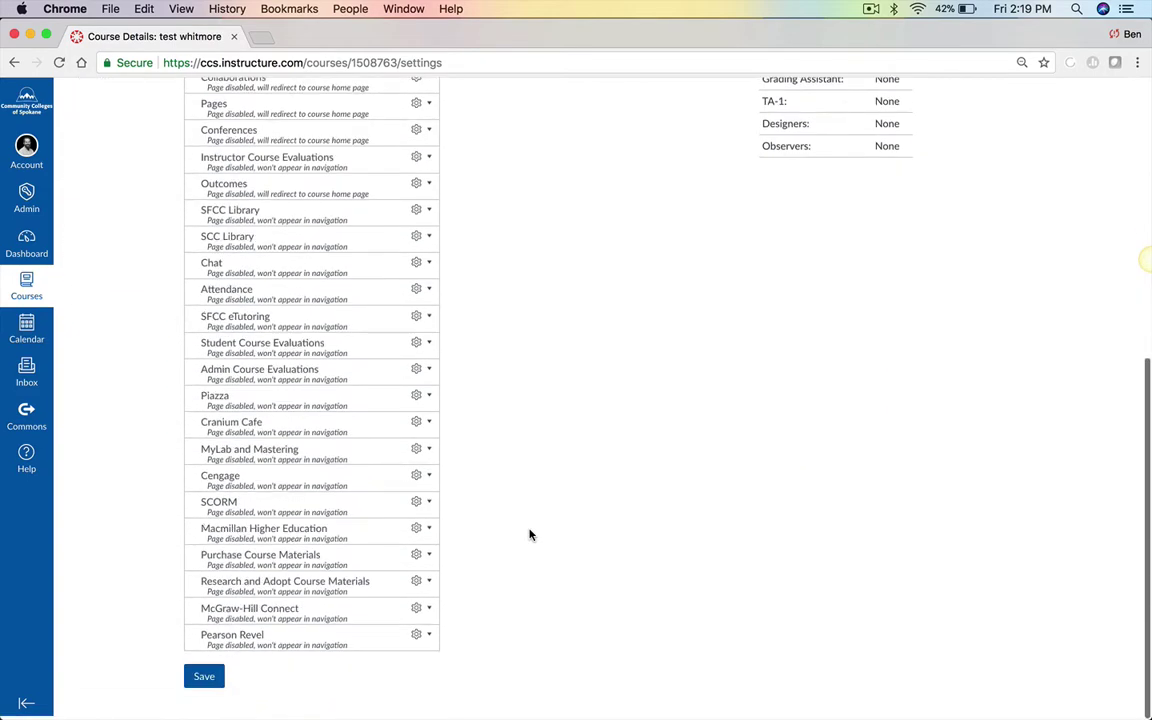
{"action": "left_click", "coordinate": [212, 679]}
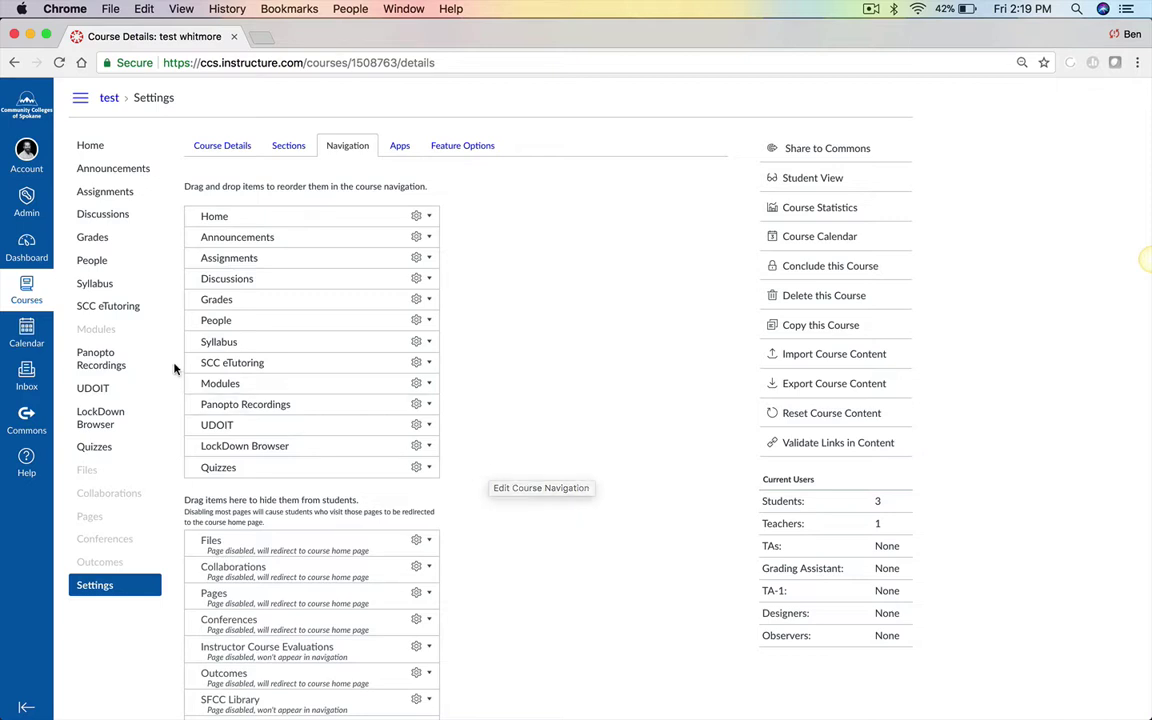
- Open the Syllabus quiz from the course's Quizzes list
{"action": "left_click", "coordinate": [92, 147]}
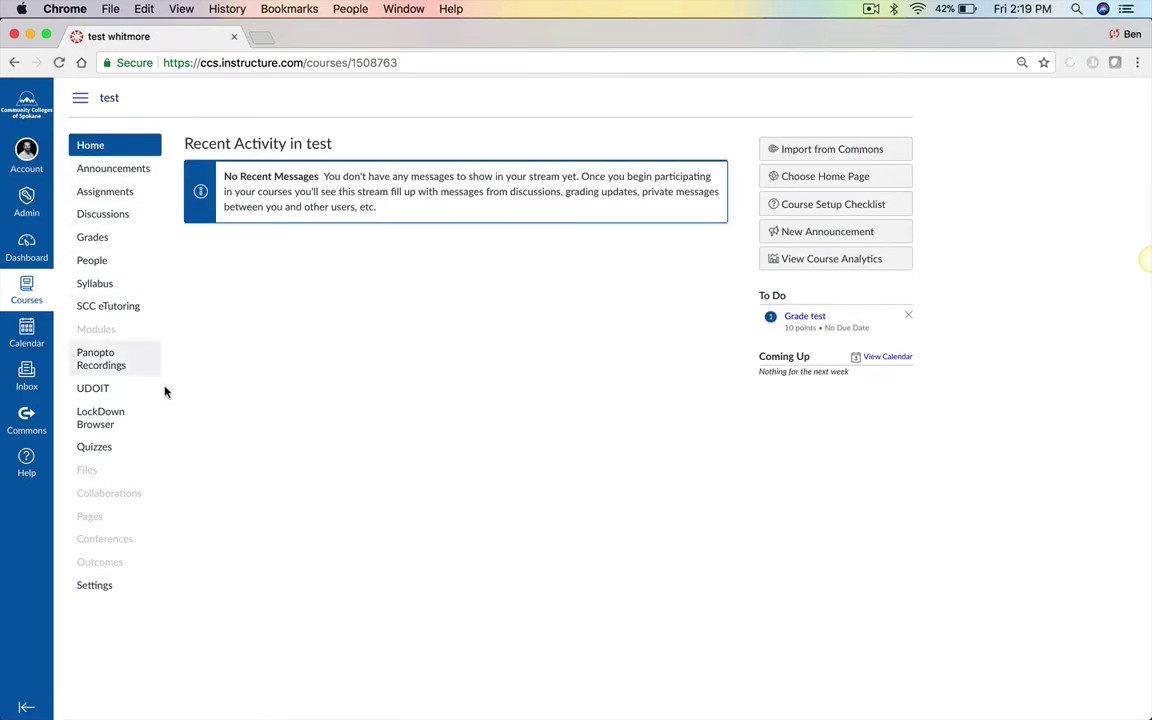
{"action": "left_click", "coordinate": [104, 449]}
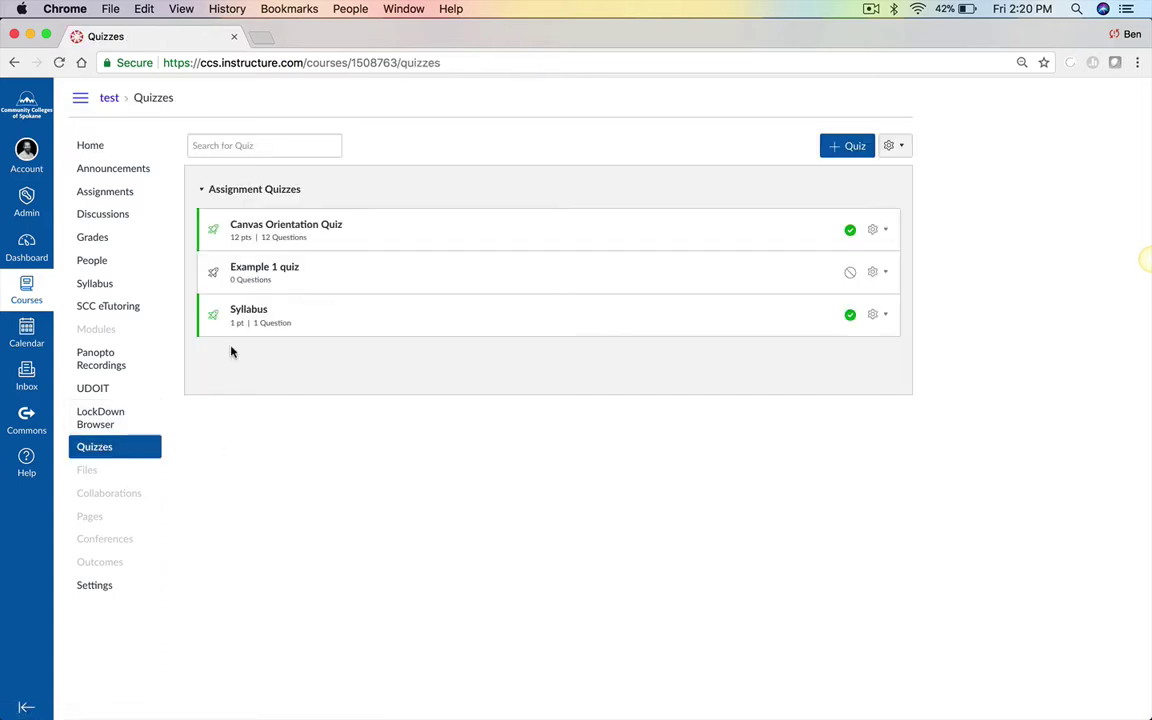
{"action": "left_click", "coordinate": [246, 310]}
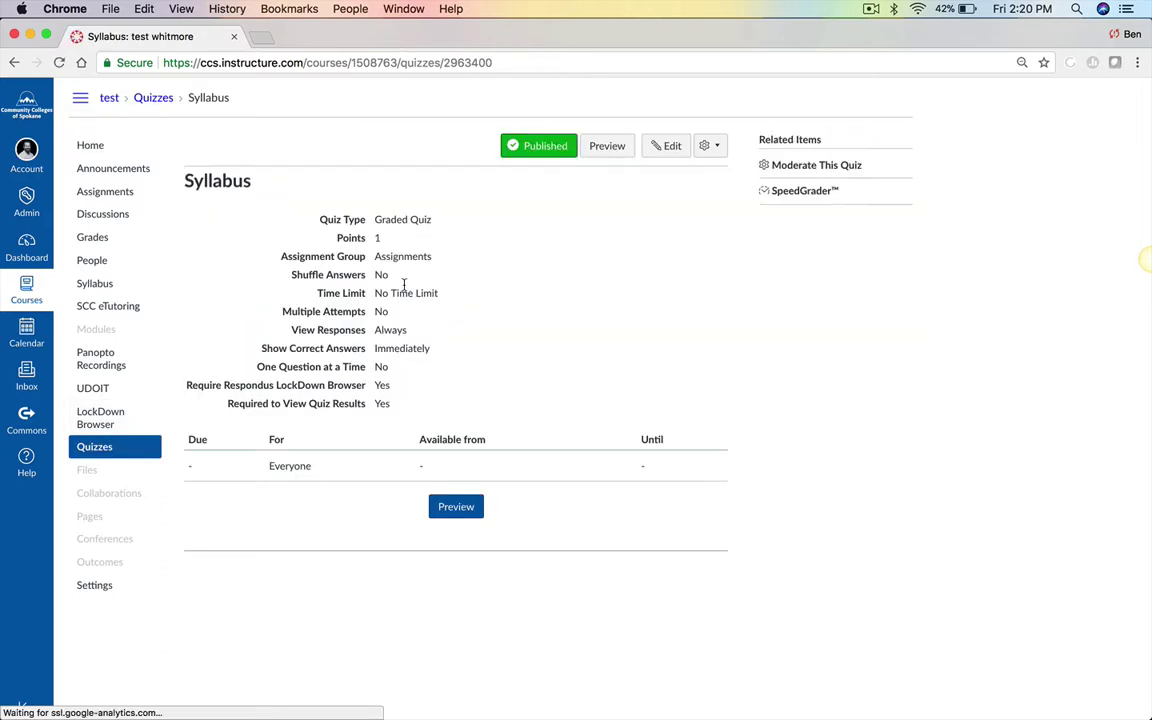
- Edit the Syllabus quiz, confirm Require Respondus LockDown Browser is checked under Quiz Restrictions, and save
{"action": "left_click", "coordinate": [670, 150]}
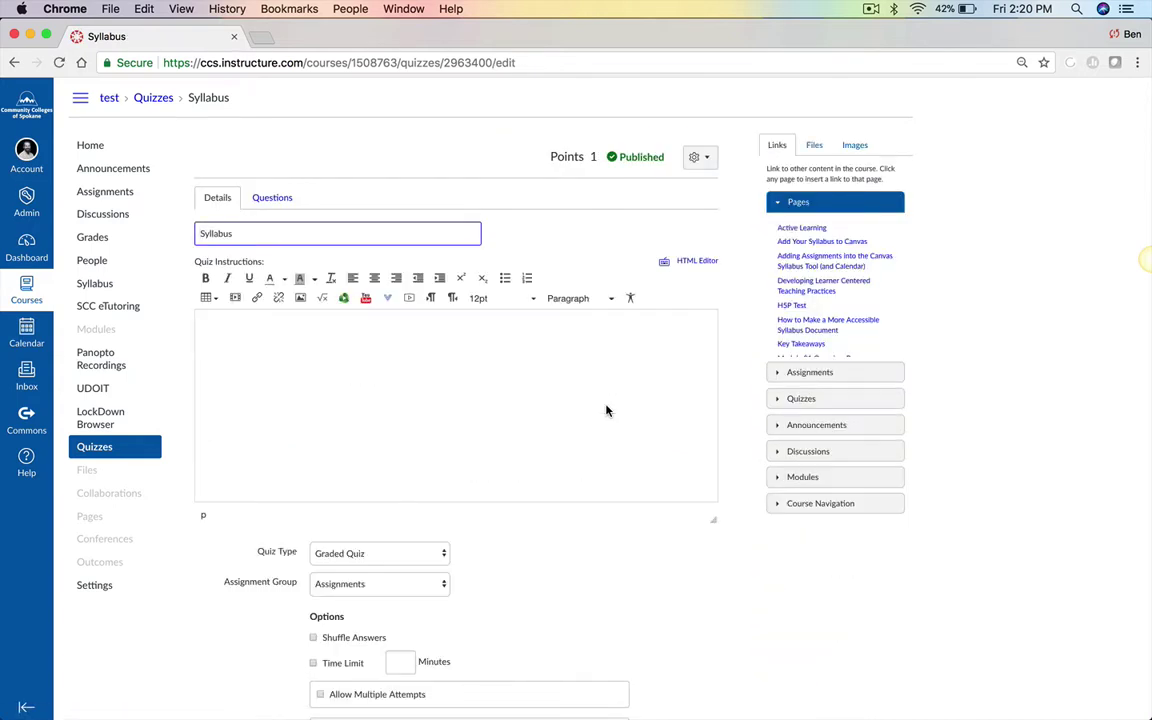
{"action": "scroll", "coordinate": [616, 559], "scroll_direction": "down", "scroll_amount": 2}
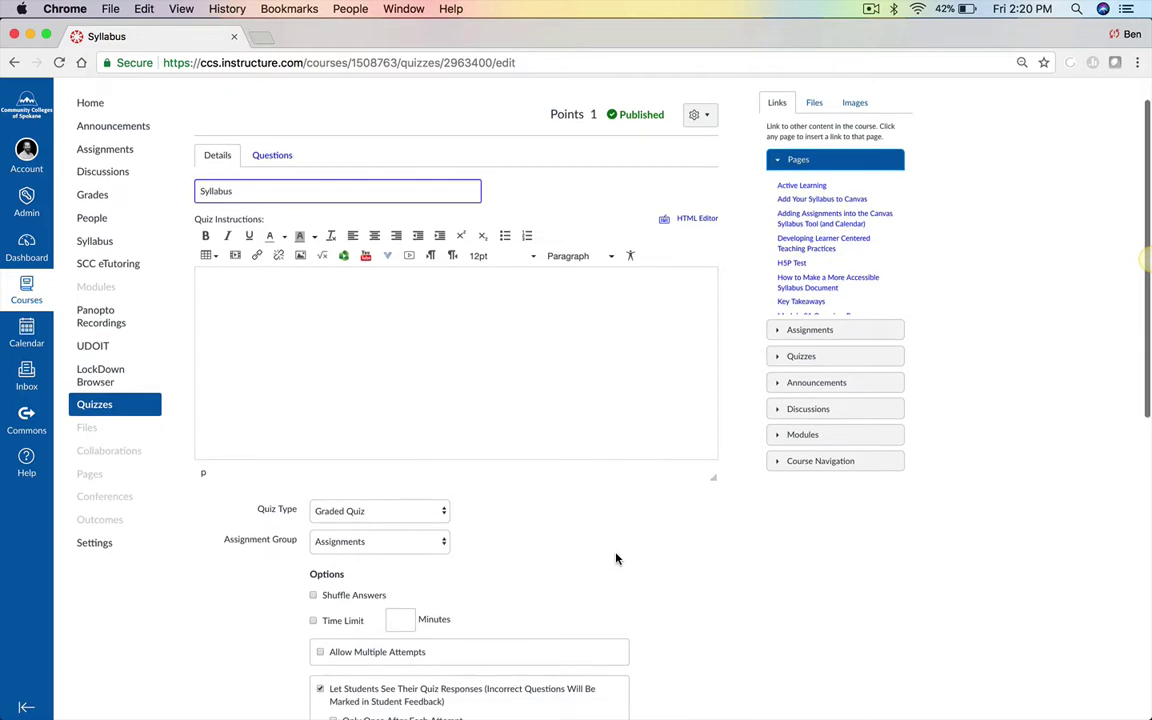
{"action": "scroll", "coordinate": [616, 559], "scroll_direction": "down", "scroll_amount": 3}
{"action": "scroll", "coordinate": [616, 559], "scroll_direction": "down", "scroll_amount": 3}
{"action": "scroll", "coordinate": [616, 559], "scroll_direction": "down", "scroll_amount": 2}
{"action": "scroll", "coordinate": [616, 559], "scroll_direction": "down", "scroll_amount": 3}
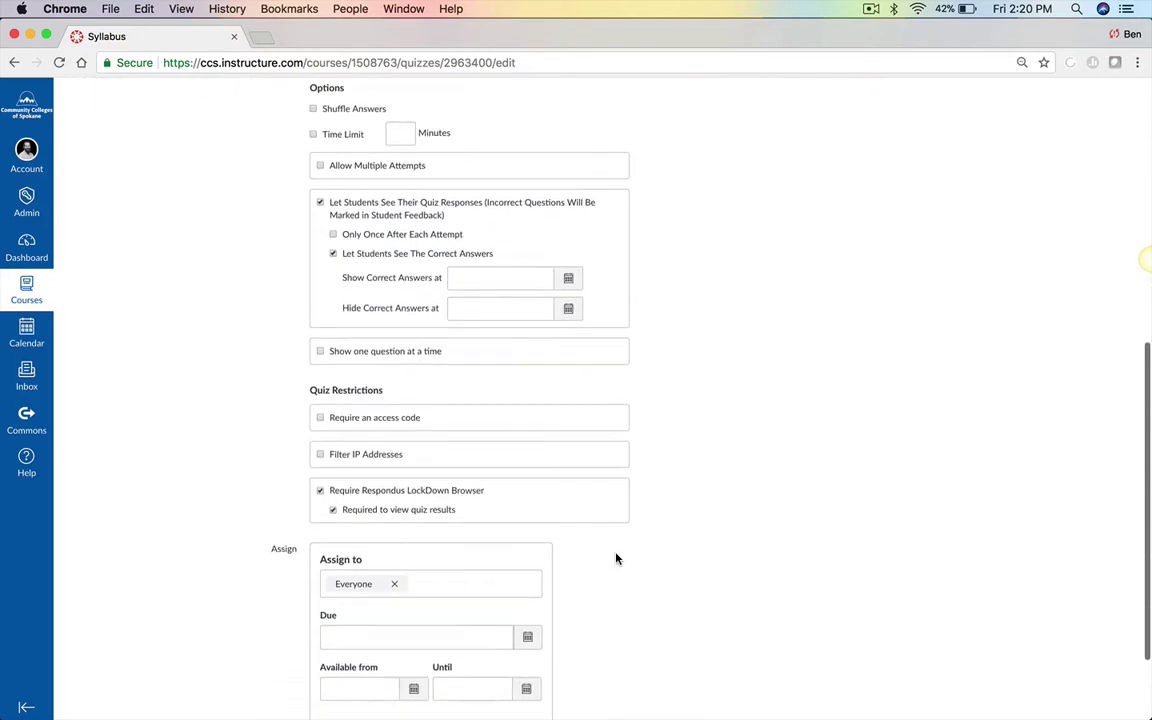
{"action": "scroll", "coordinate": [616, 559], "scroll_direction": "down", "scroll_amount": 2}
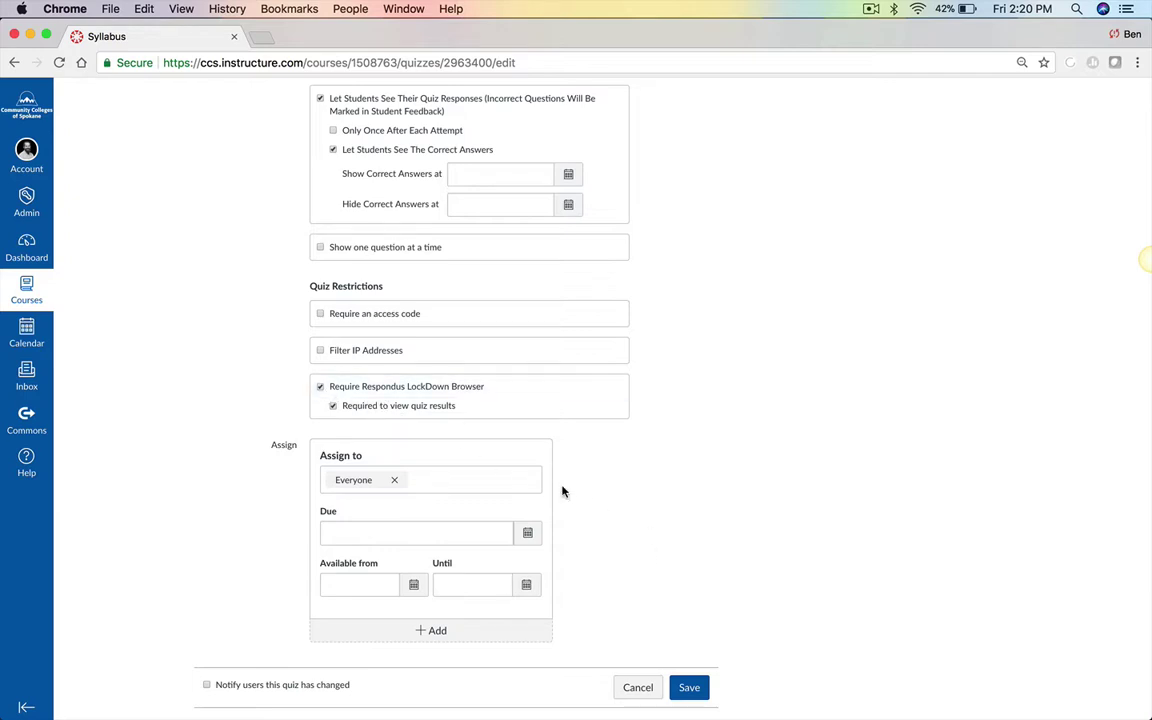
{"action": "left_click", "coordinate": [688, 690]}
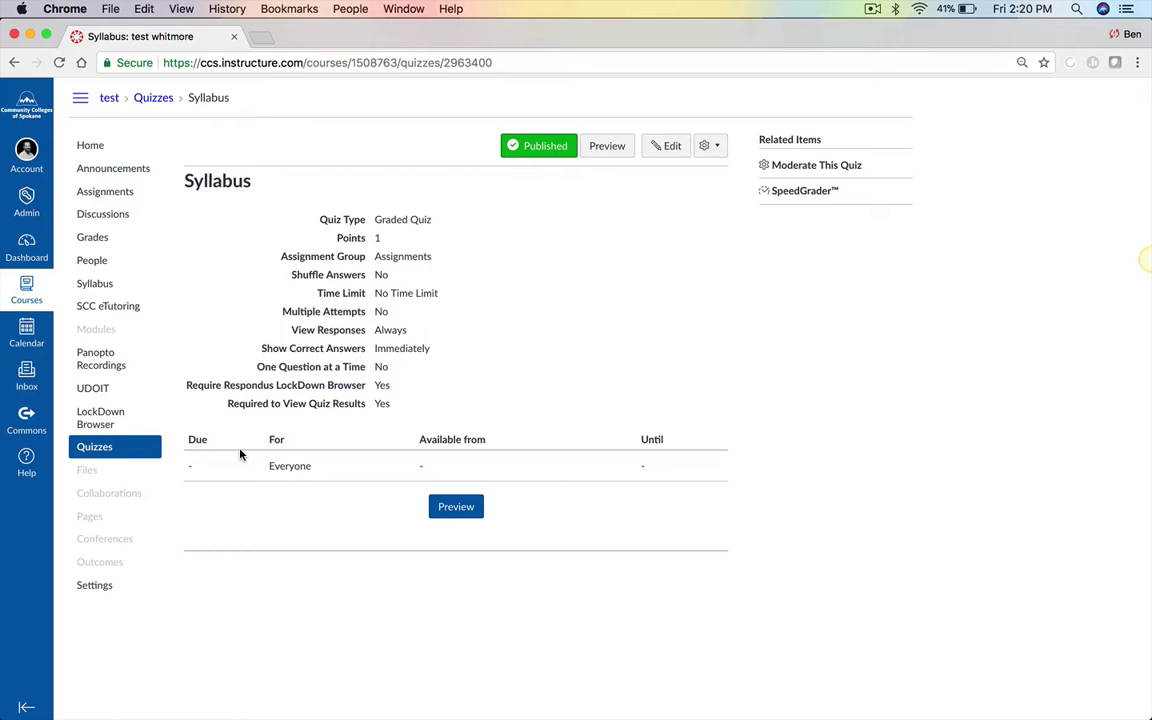
- In the LockDown Browser dashboard, set Syllabus to require LockDown Browser and Respondus Monitor, then save
{"action": "left_click", "coordinate": [102, 423]}
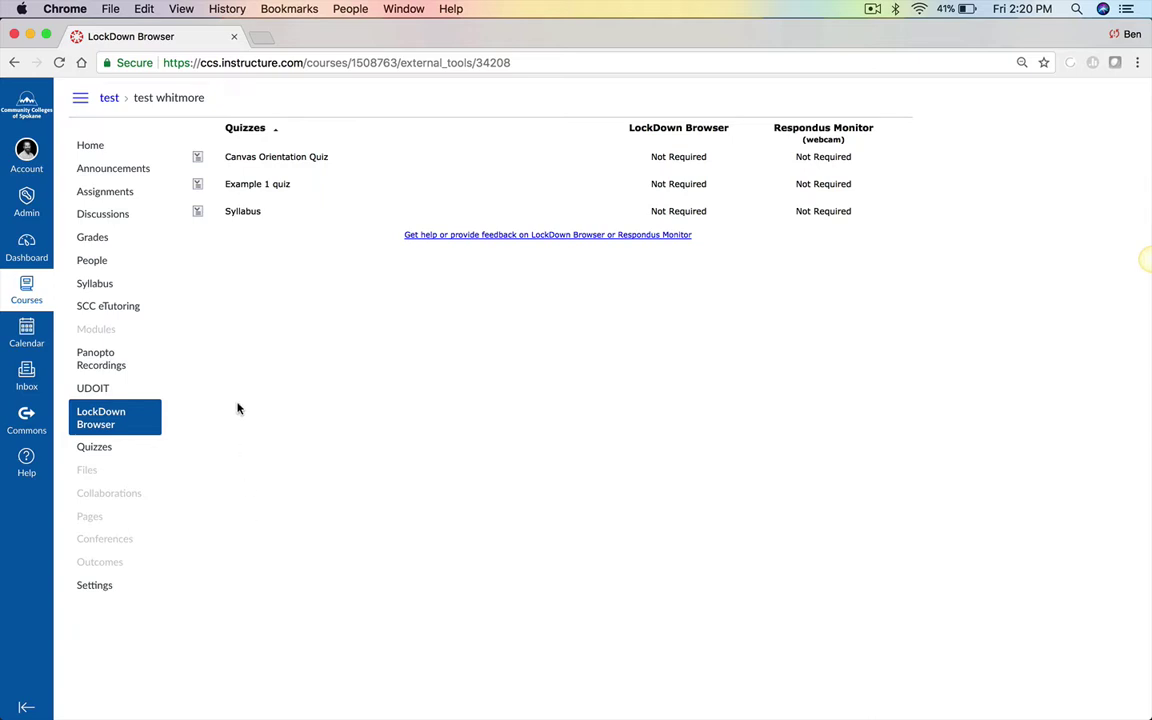
{"action": "left_click", "coordinate": [199, 216]}
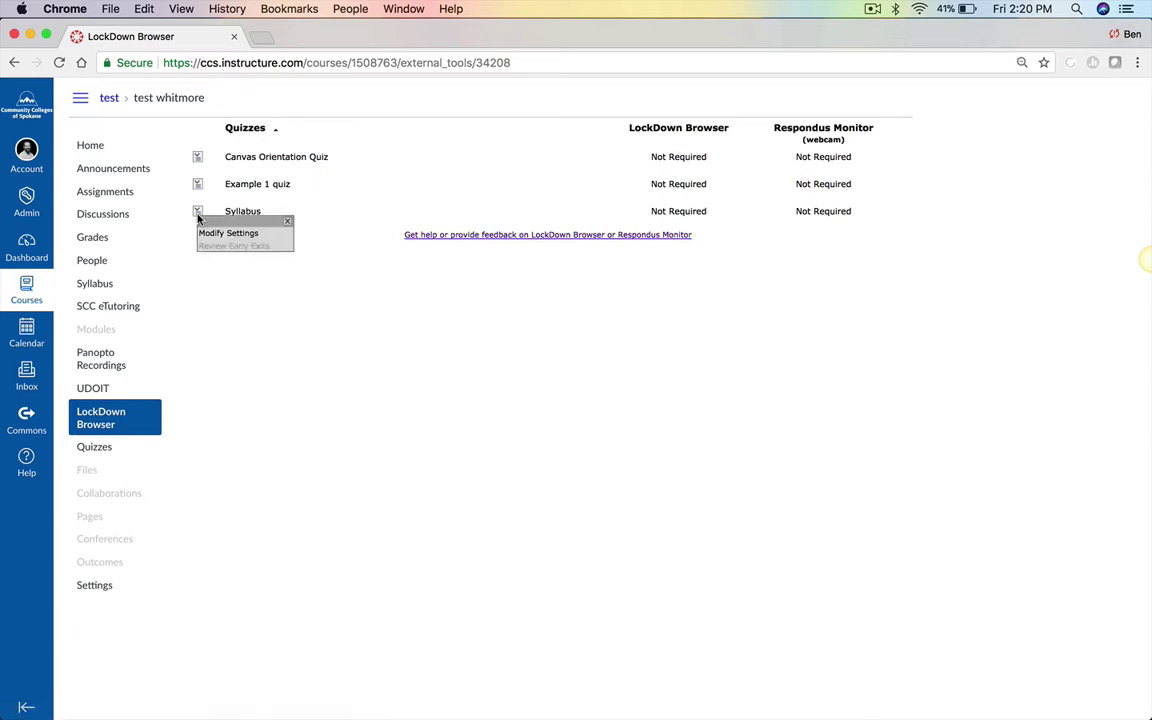
{"action": "left_click", "coordinate": [210, 236]}
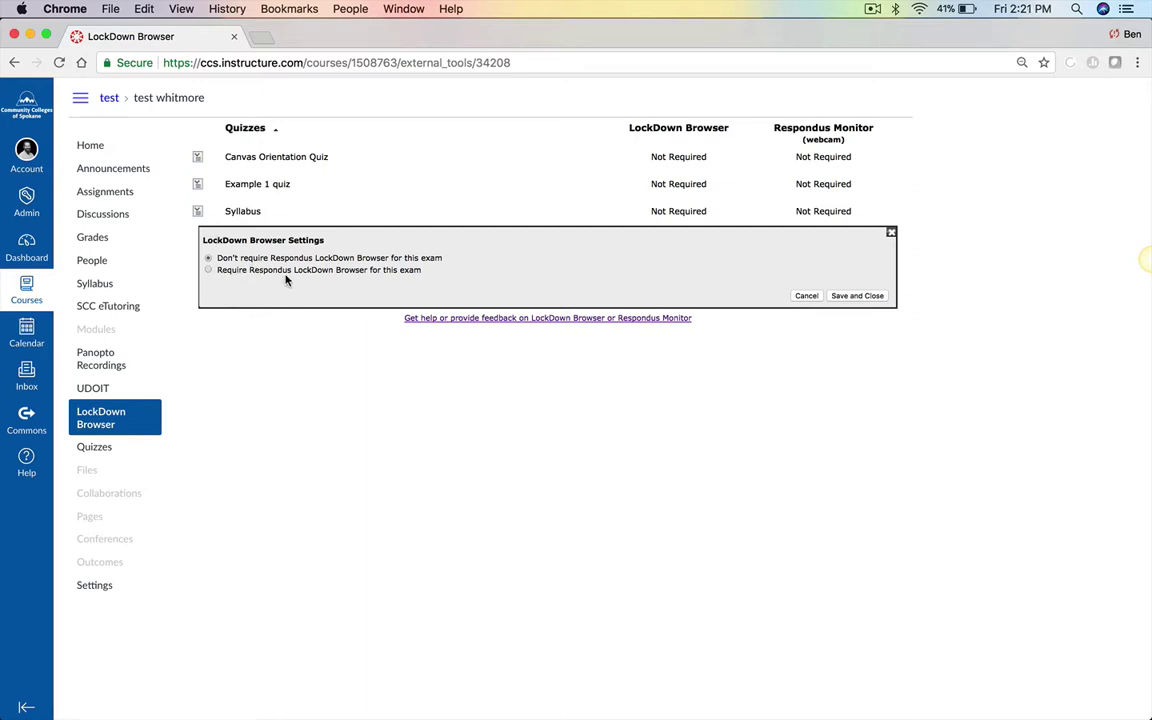
{"action": "left_click", "coordinate": [209, 270]}
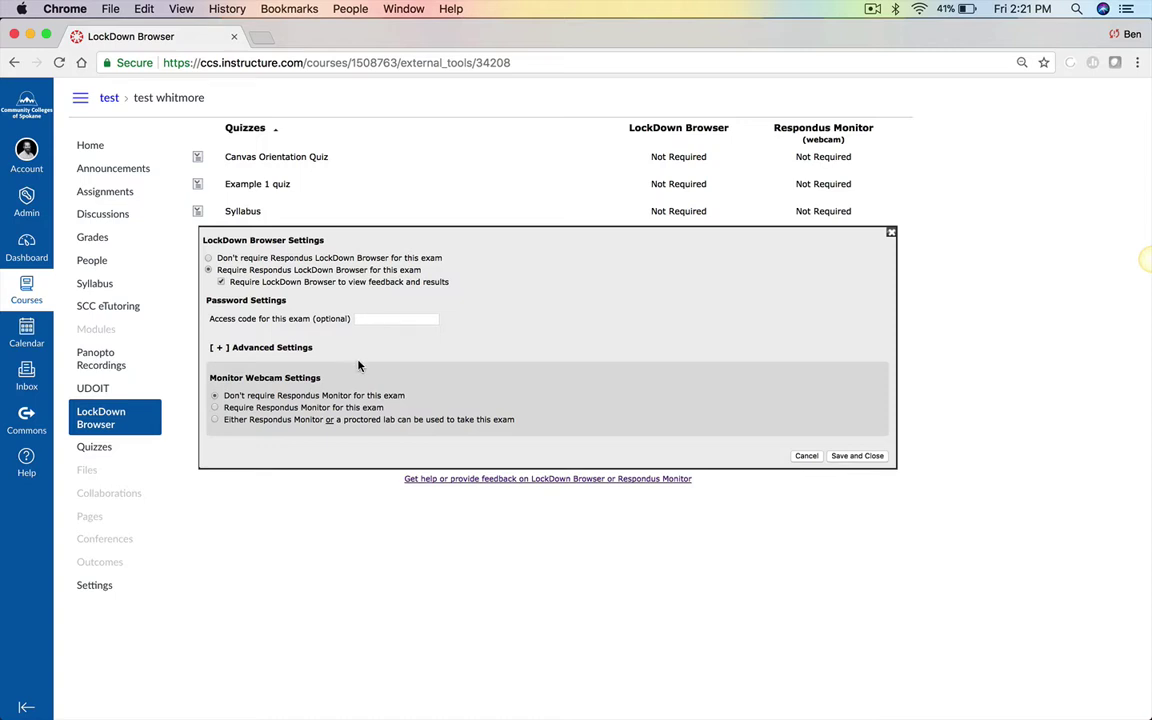
{"action": "left_click", "coordinate": [214, 407]}
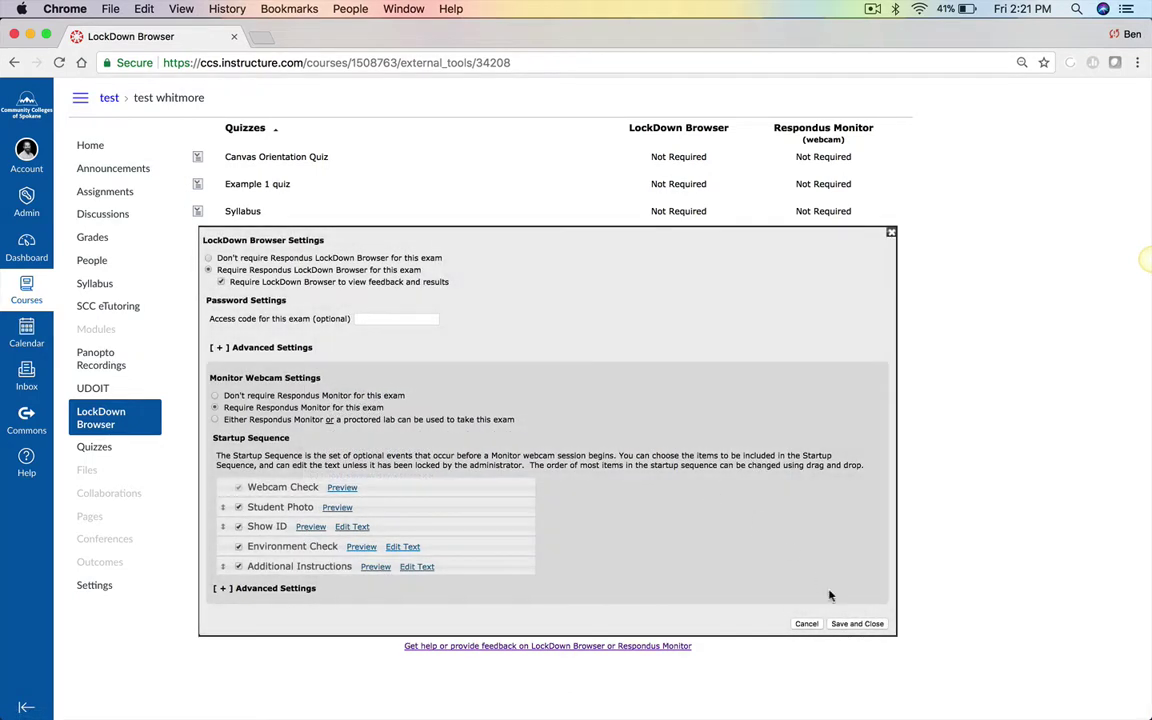
{"action": "left_click", "coordinate": [849, 625]}
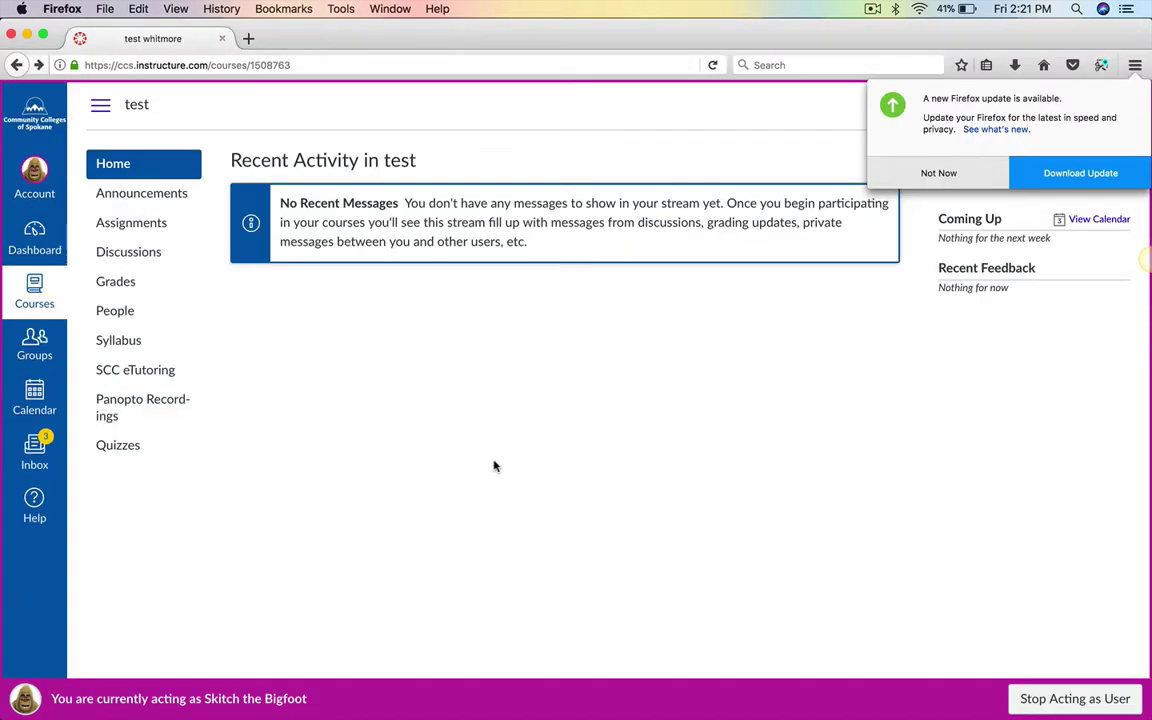
- As the student, open 'Syllabus - Requires Respondus LockDown Browser + Webcam' and dismiss the Firefox update popup
{"action": "left_click", "coordinate": [108, 448]}
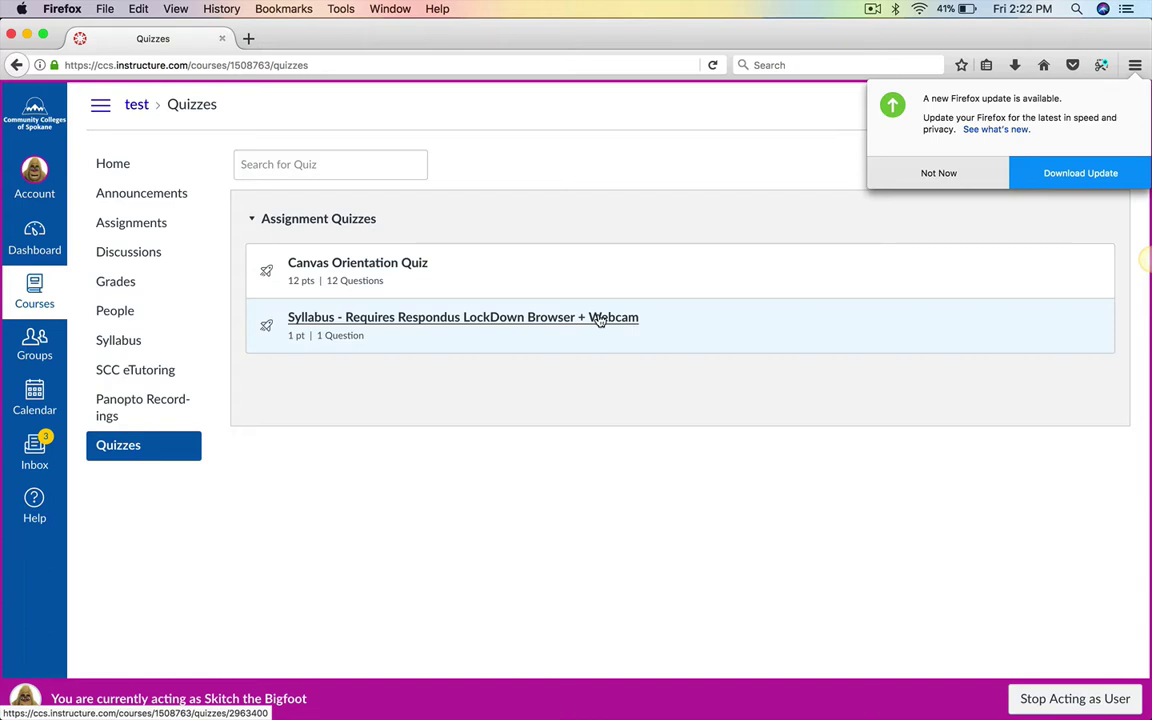
{"action": "left_click", "coordinate": [599, 320]}
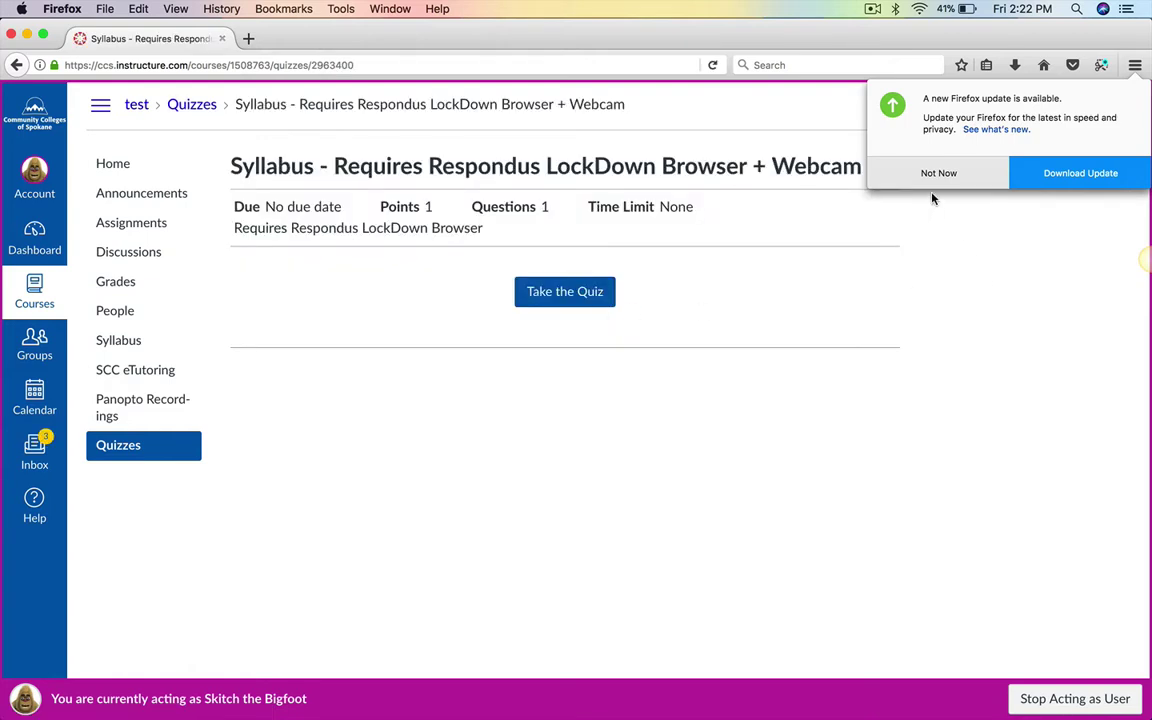
{"action": "left_click", "coordinate": [935, 175]}
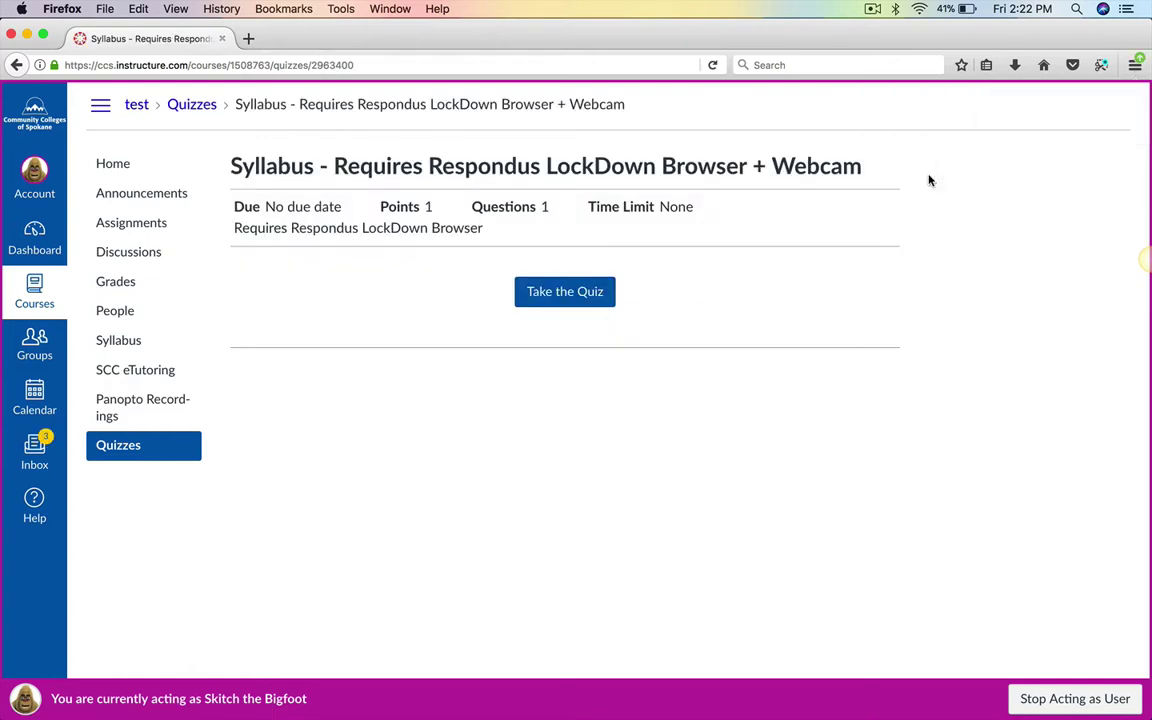
- Take the Syllabus quiz as the student to reach the LockDown Browser Required page
{"action": "left_click", "coordinate": [560, 305]}
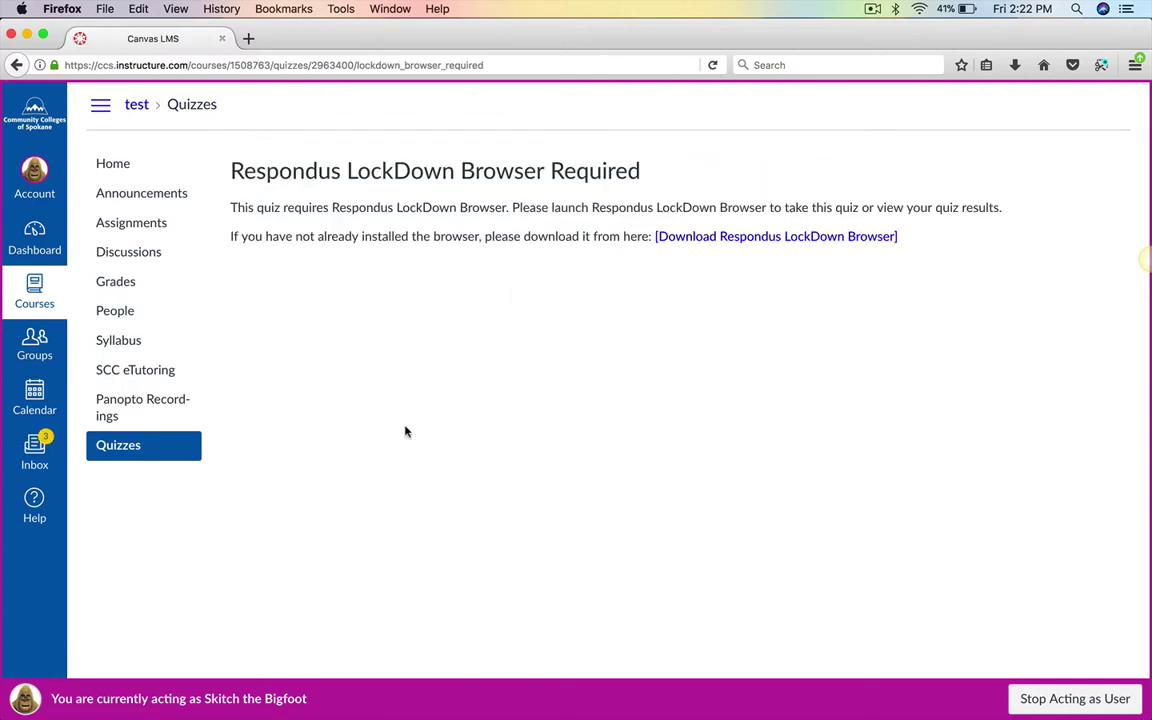